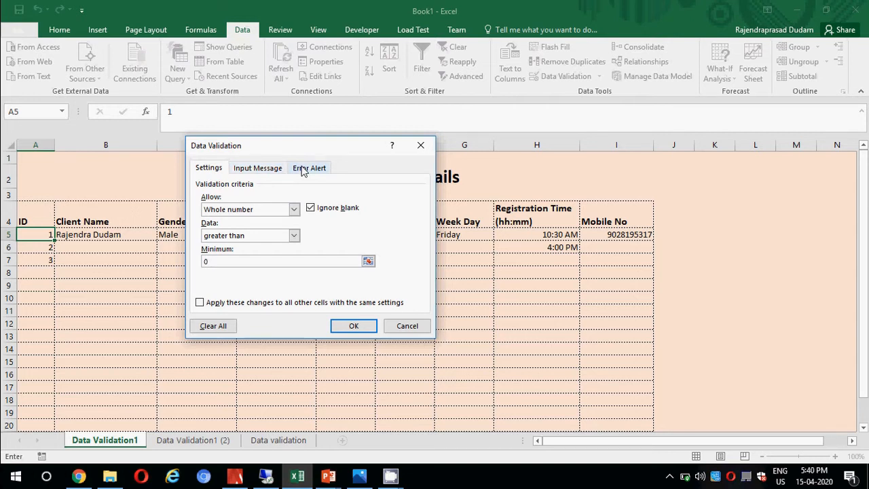
# Examine the error alert of ID cell A5's validation, including the available alert styles, the title and the error message, and close the dialog
pyautogui.click(303, 170)
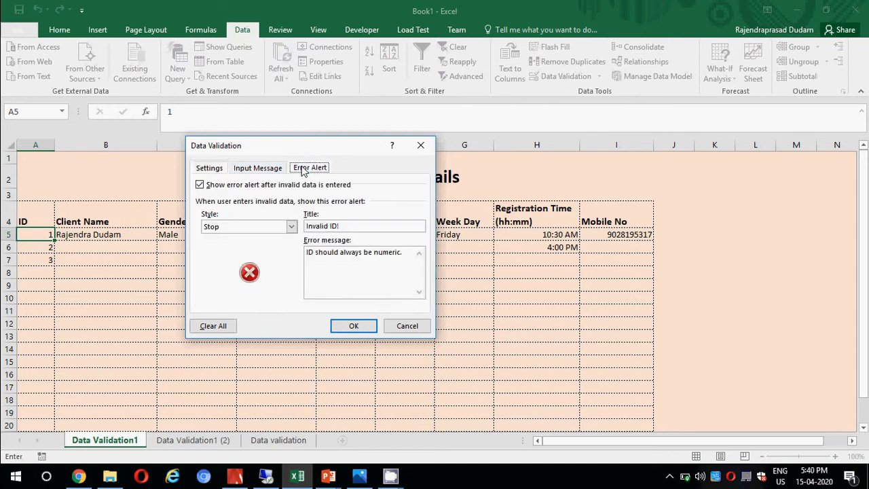
pyautogui.click(291, 229)
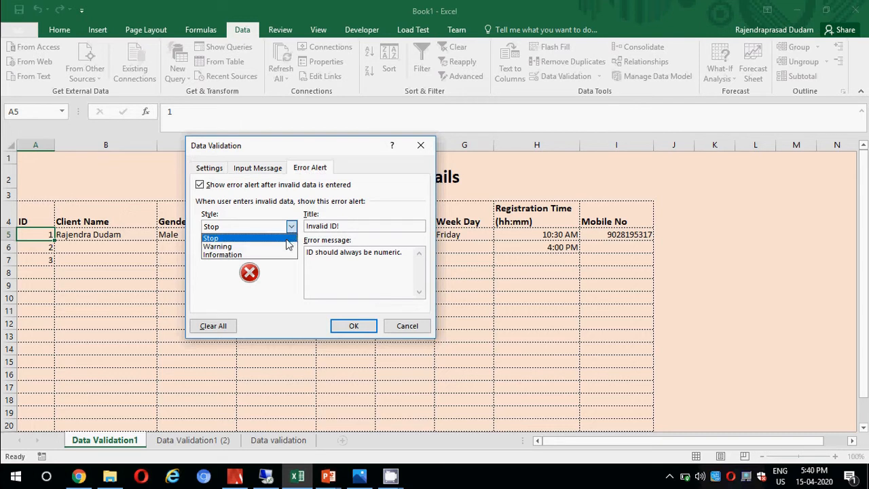
pyautogui.click(354, 226)
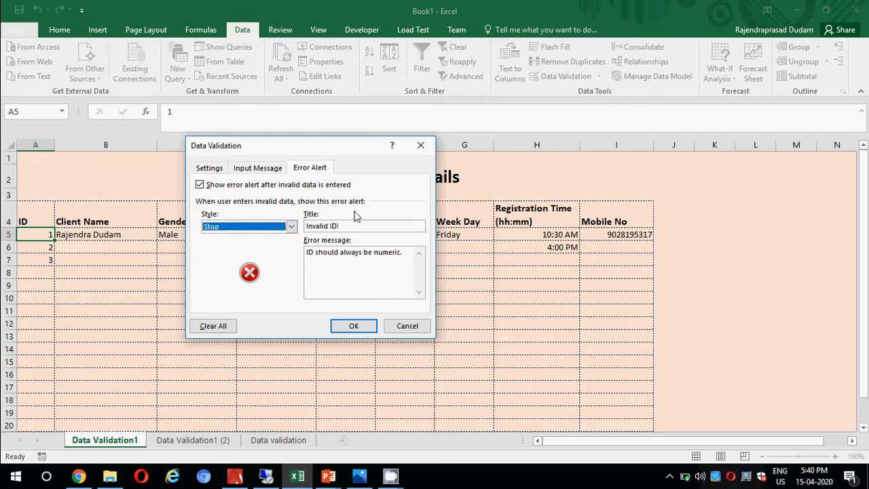
pyautogui.click(370, 275)
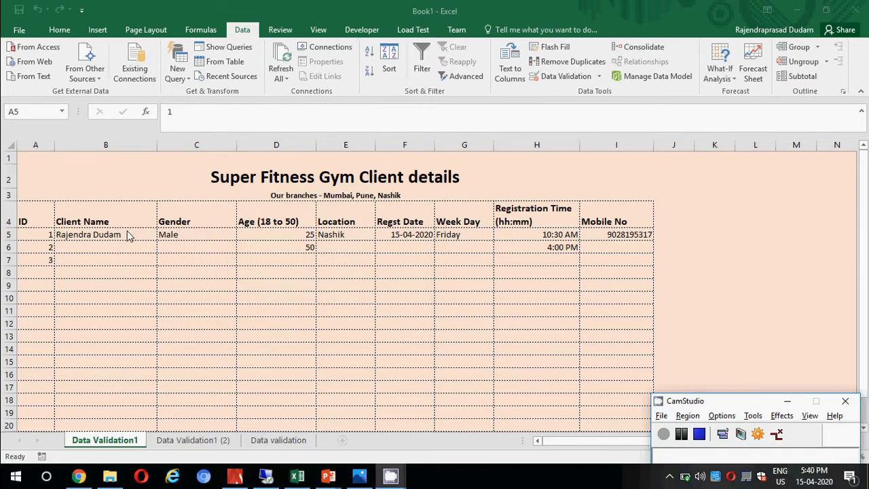
# Review the data validation list criteria and source of Gender cell C5, and view the choices offered in the cell
pyautogui.click(129, 234)
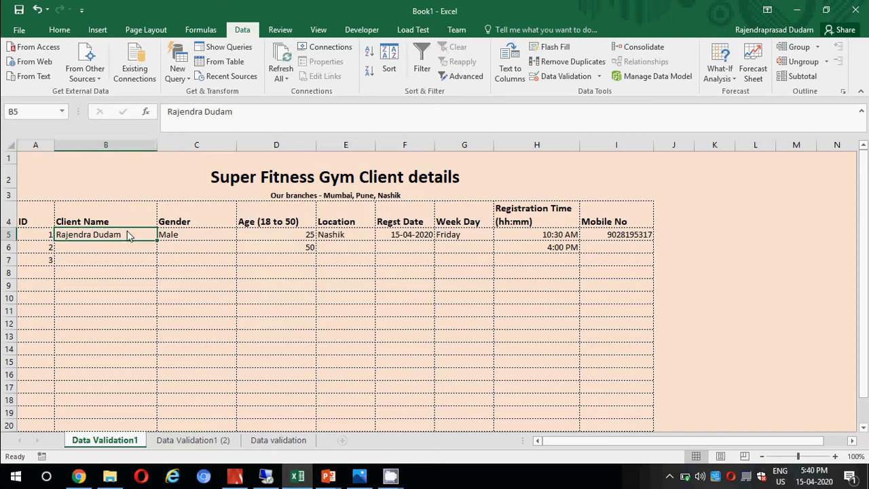
pyautogui.click(188, 234)
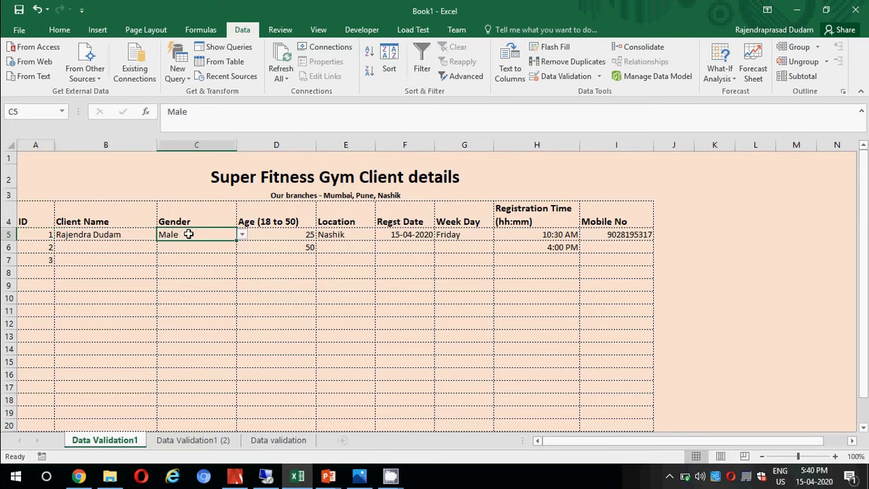
pyautogui.click(551, 78)
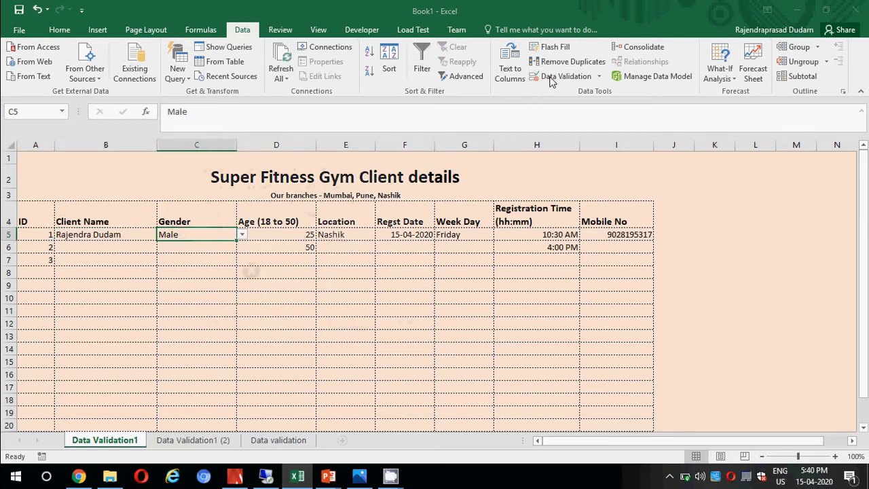
pyautogui.click(214, 169)
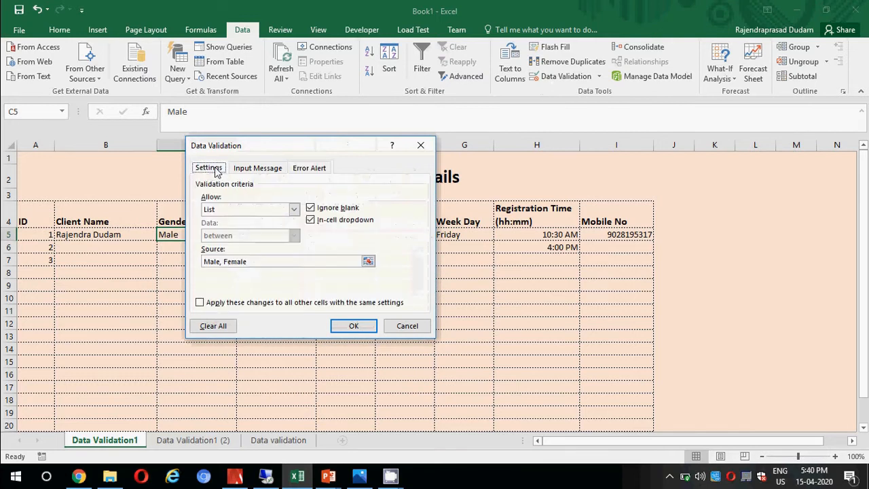
pyautogui.click(292, 209)
pyautogui.click(289, 211)
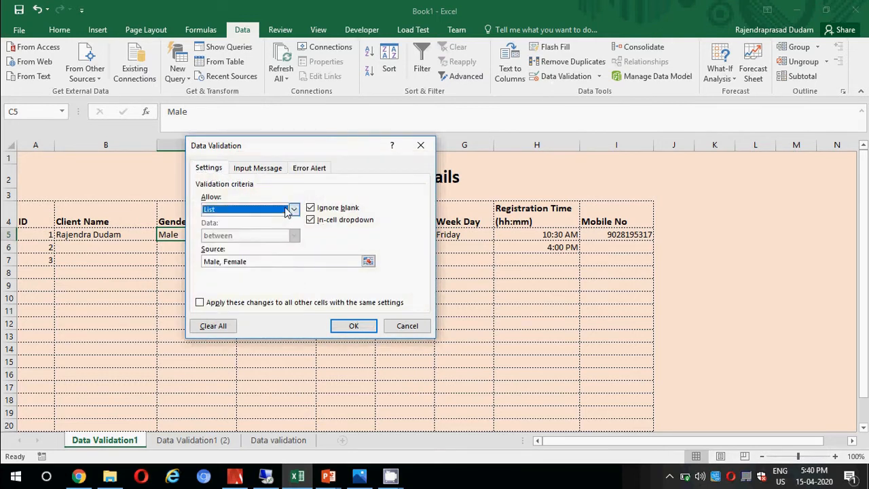
pyautogui.click(258, 264)
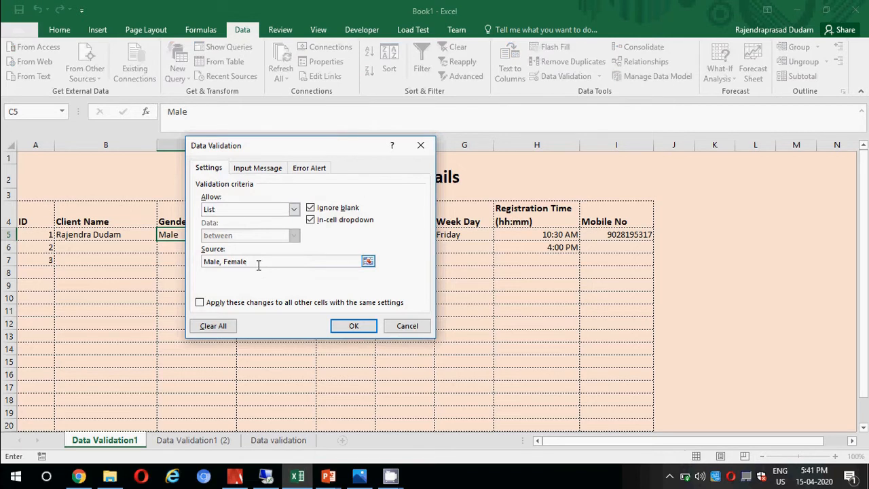
pyautogui.click(340, 329)
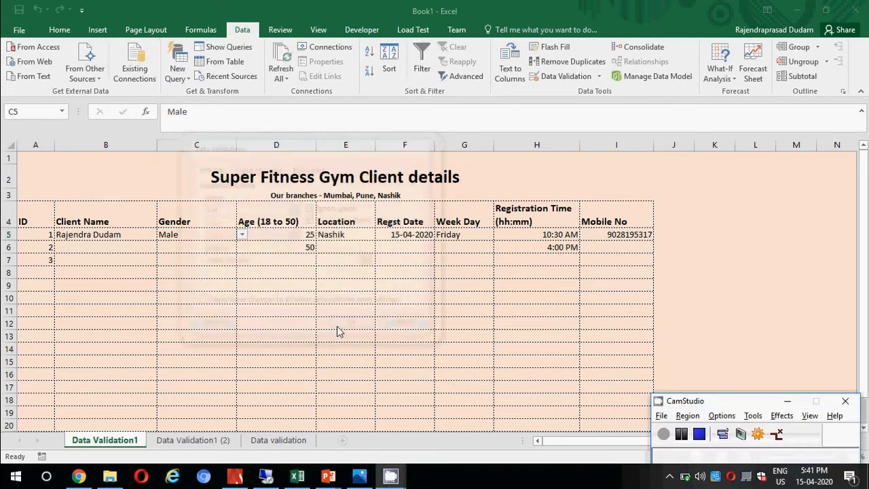
pyautogui.click(242, 235)
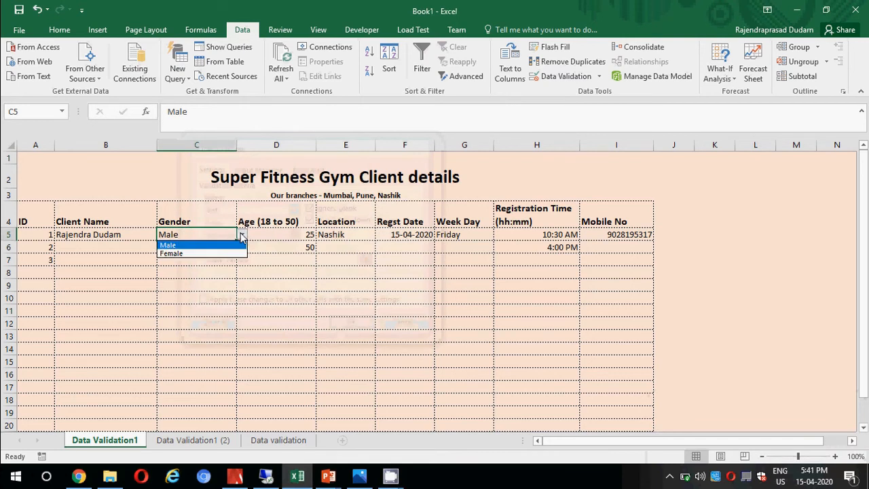
pyautogui.click(262, 242)
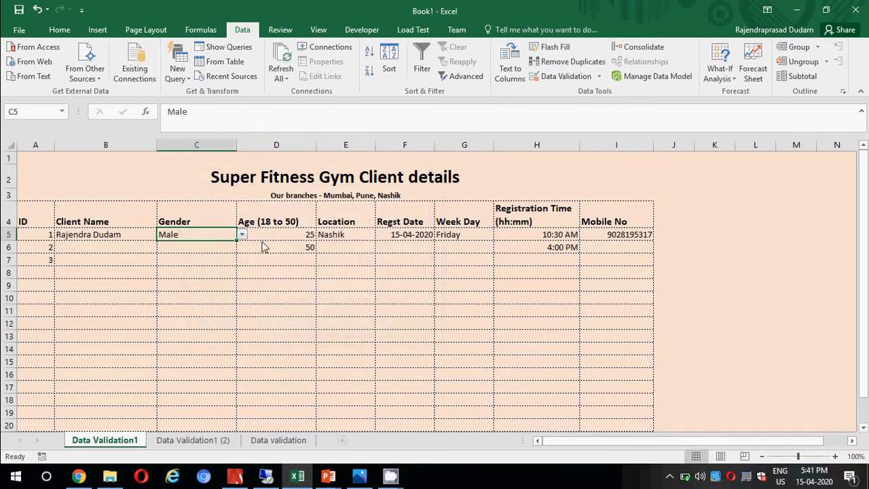
# Inspect the data validation criteria of Age cell D5, including its minimum and maximum limits, and close the dialog
pyautogui.click(270, 234)
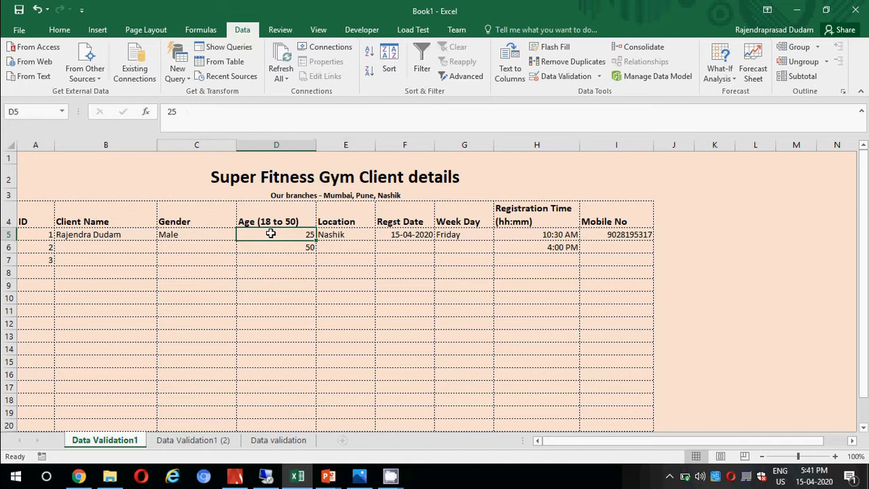
pyautogui.click(562, 78)
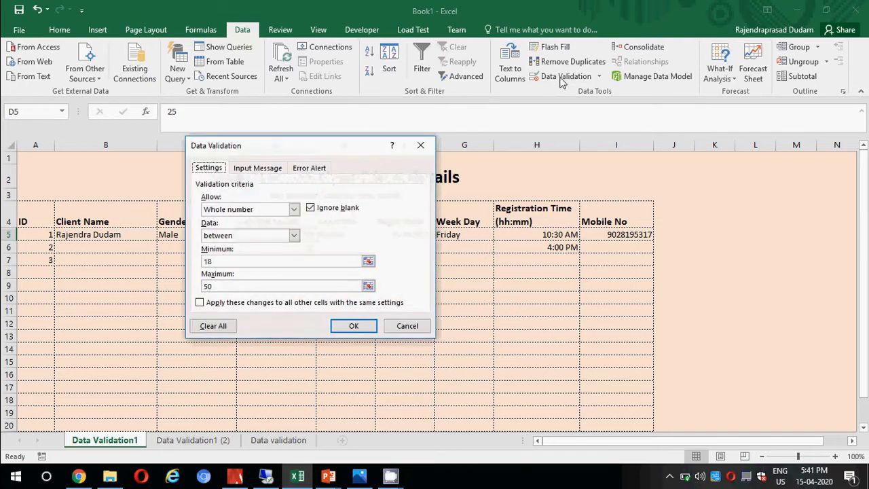
pyautogui.moveTo(329, 145); pyautogui.dragTo(438, 149)
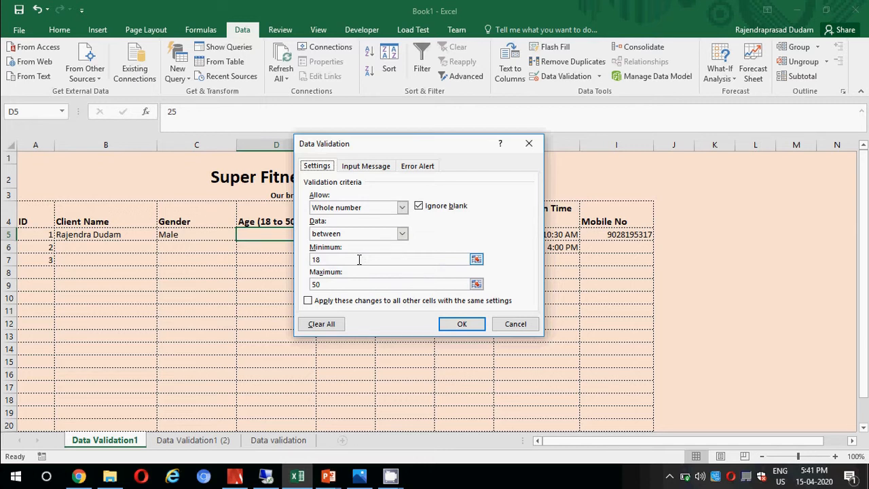
pyautogui.click(447, 325)
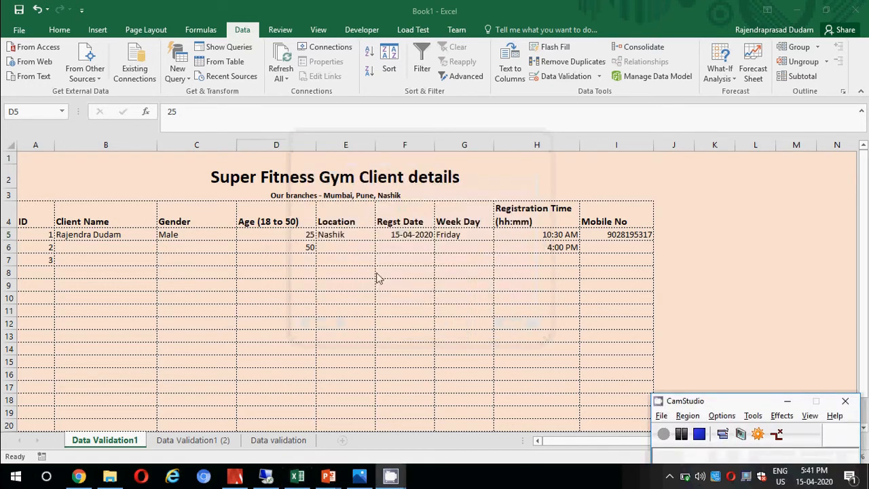
# Inspect the data validation list source of Location cell E5 and leave the dialog without saving changes
pyautogui.click(337, 241)
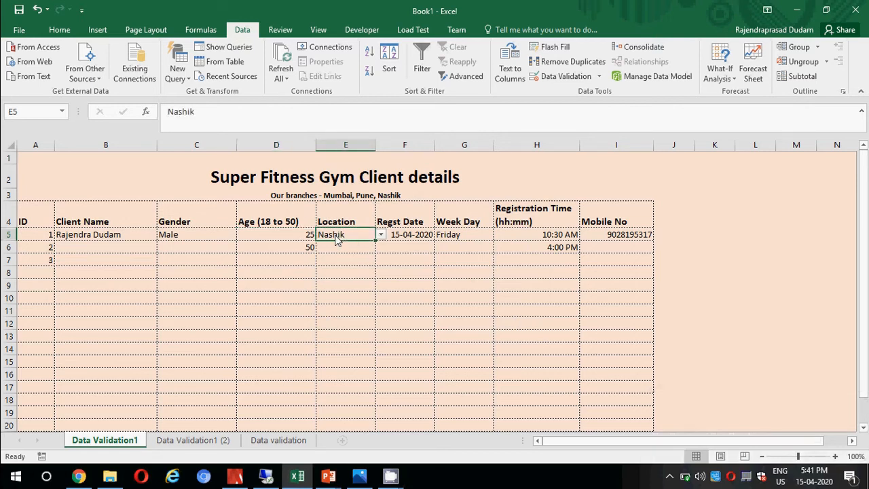
pyautogui.click(563, 81)
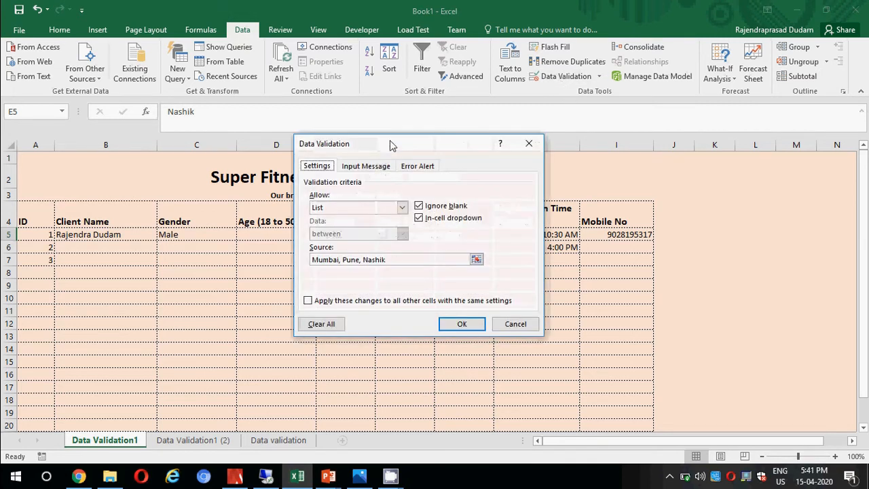
pyautogui.moveTo(390, 144); pyautogui.dragTo(482, 141)
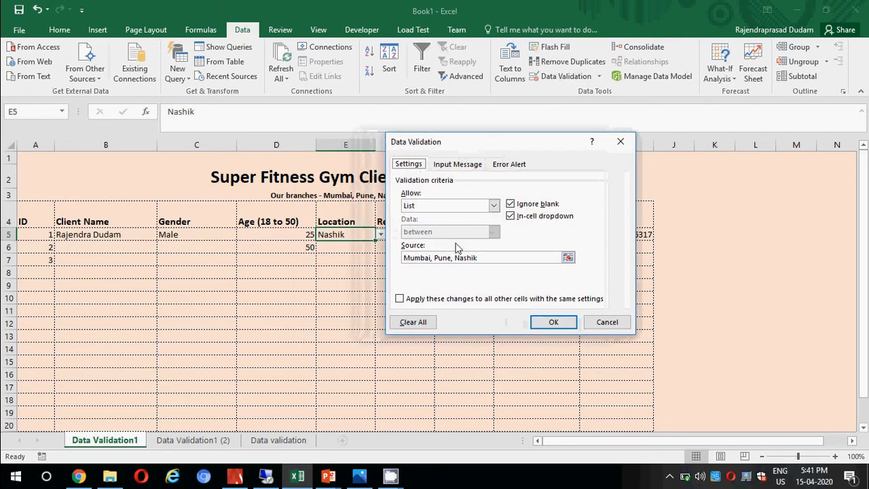
pyautogui.click(480, 258)
pyautogui.hotkey('ctrl', 'pagedown')
pyautogui.hotkey('ctrl', 'pagedown')
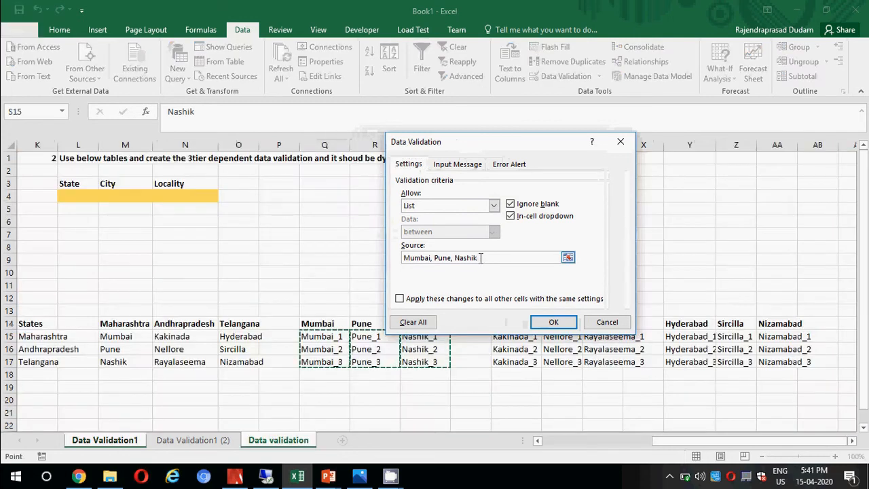
pyautogui.click(602, 324)
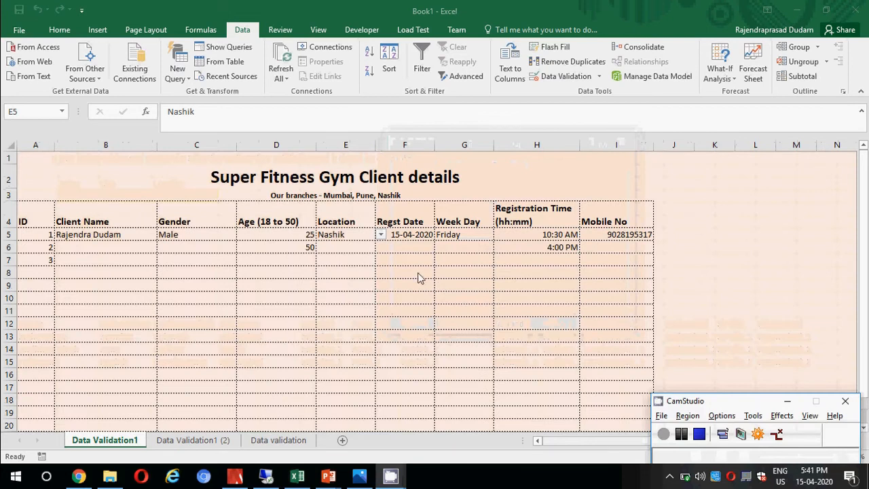
# Review the data validation of Regst Date cell F5, including the allowed data types, the comparison and the end date formula
pyautogui.click(406, 236)
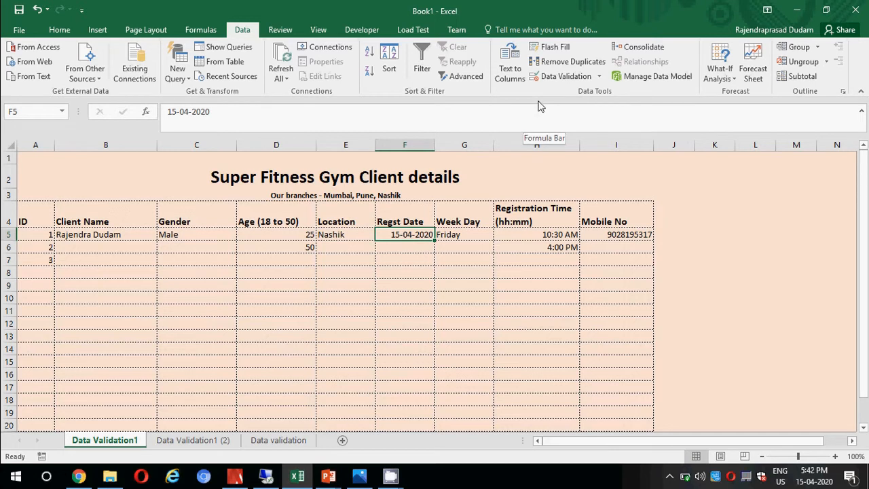
pyautogui.click(566, 77)
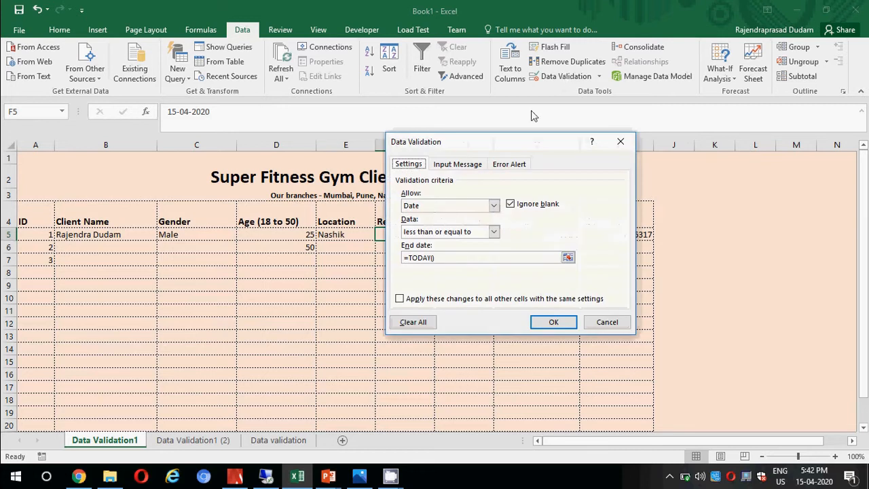
pyautogui.click(493, 205)
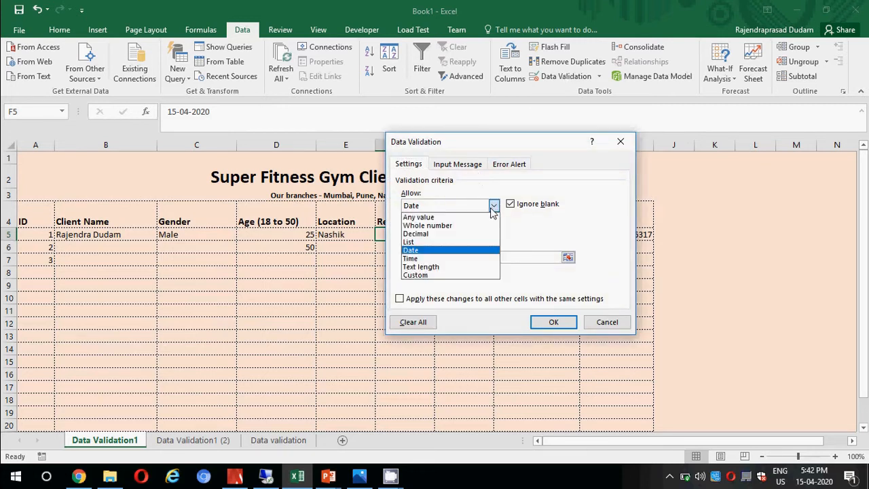
pyautogui.click(600, 230)
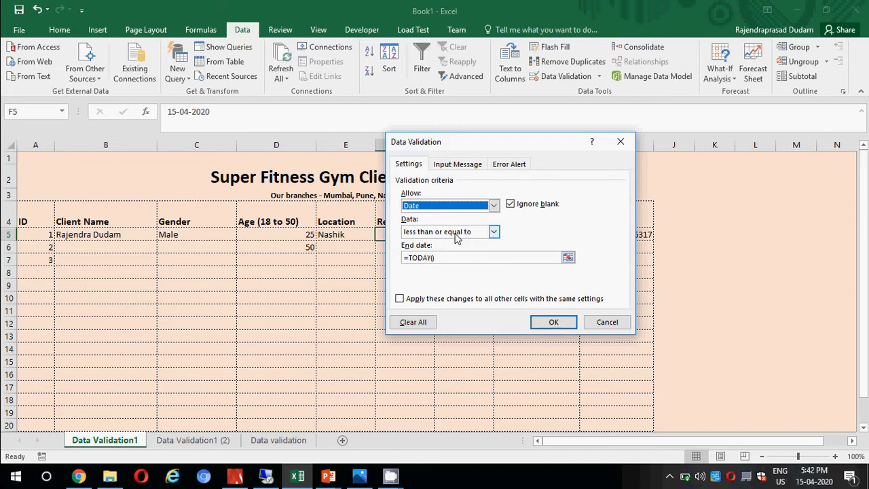
pyautogui.click(536, 321)
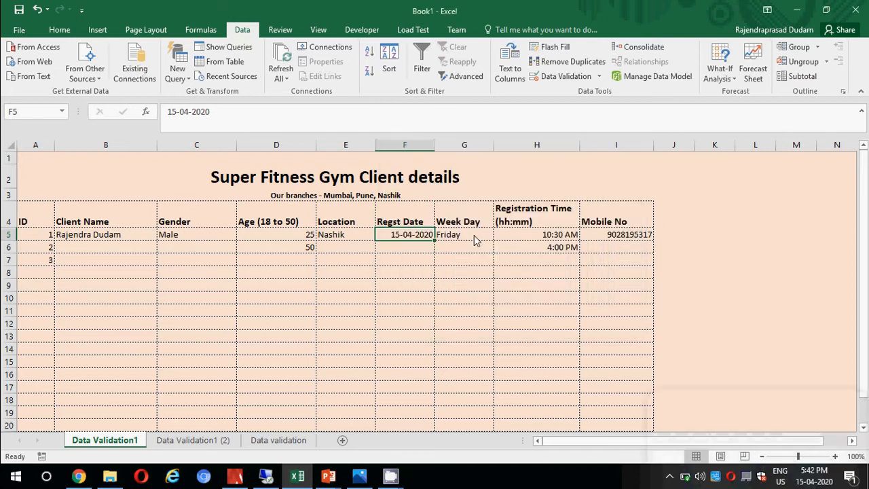
# Review the full data validation list source of Week Day cell G5 and view the days offered in the cell
pyautogui.click(475, 239)
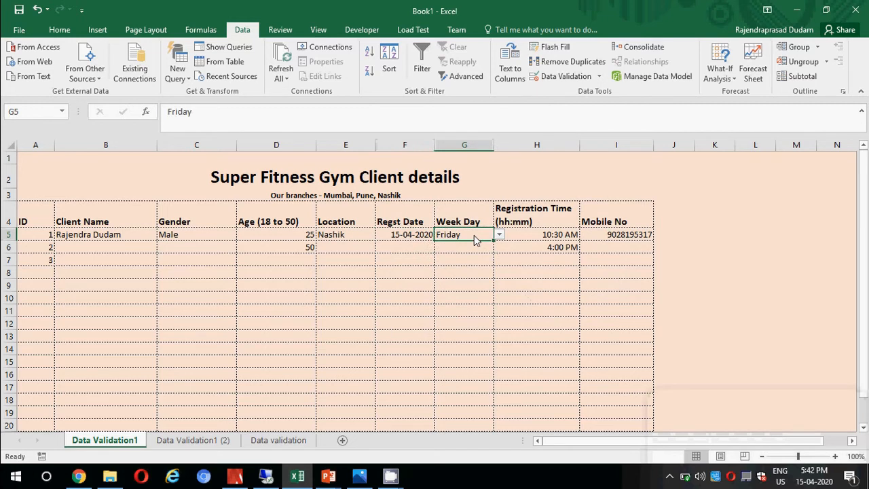
pyautogui.click(556, 76)
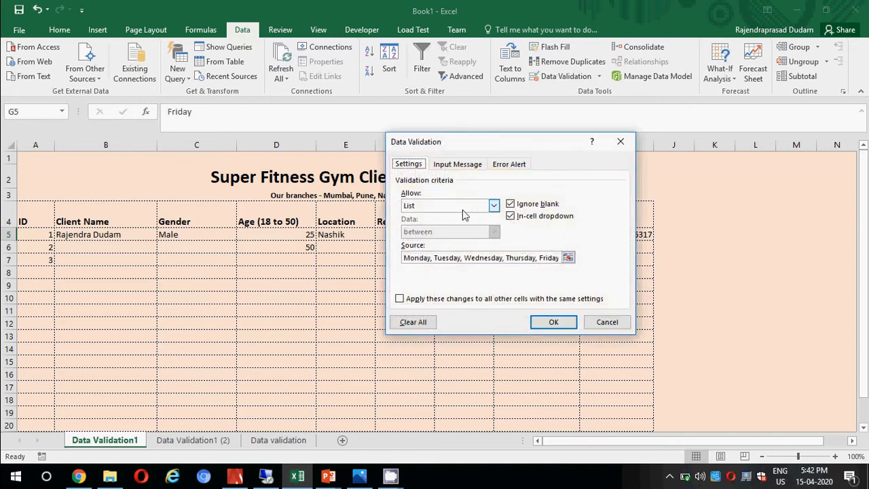
pyautogui.click(417, 260)
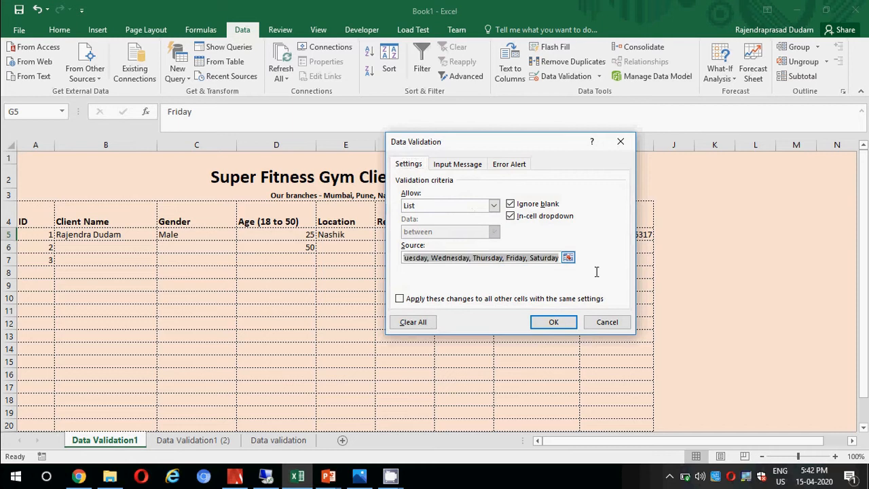
pyautogui.click(547, 326)
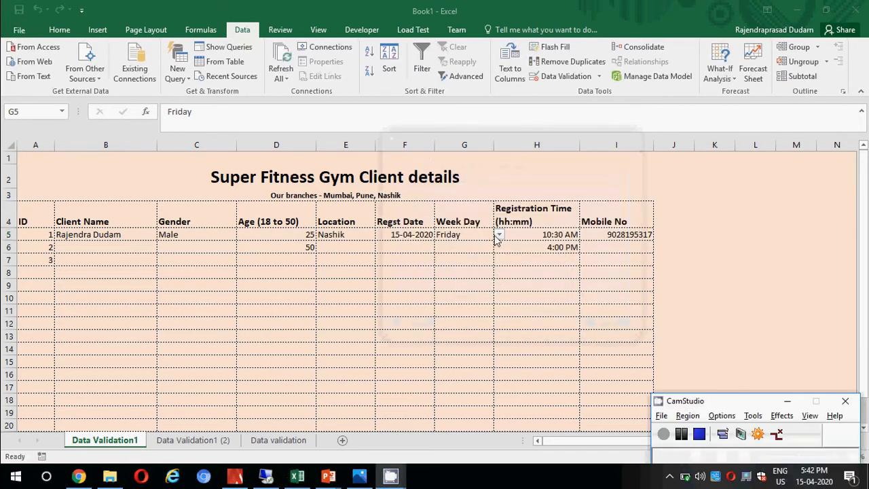
pyautogui.click(498, 235)
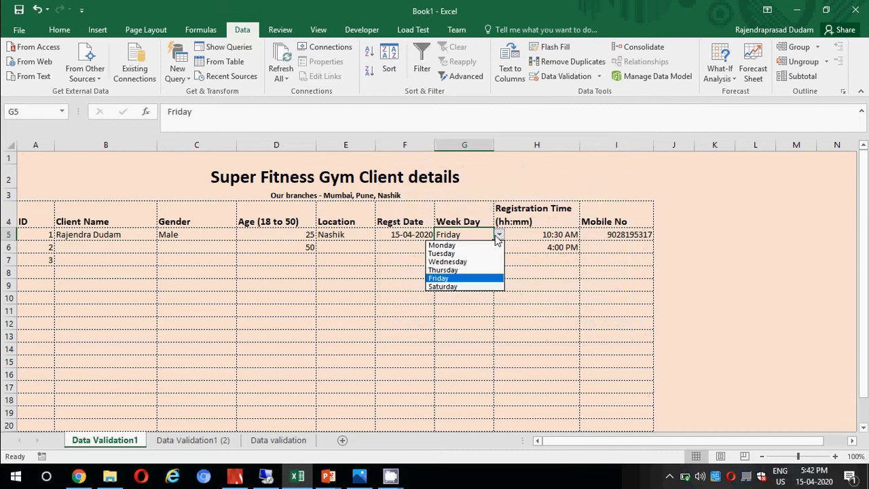
pyautogui.click(526, 241)
# Inspect the start and end time limits in the data validation of Registration Time cell H5, and cancel the dialog
pyautogui.click(526, 241)
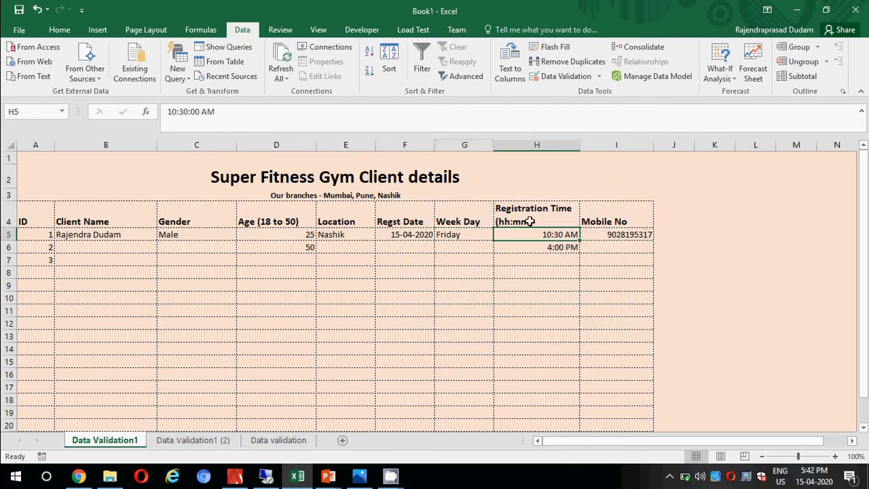
pyautogui.click(553, 77)
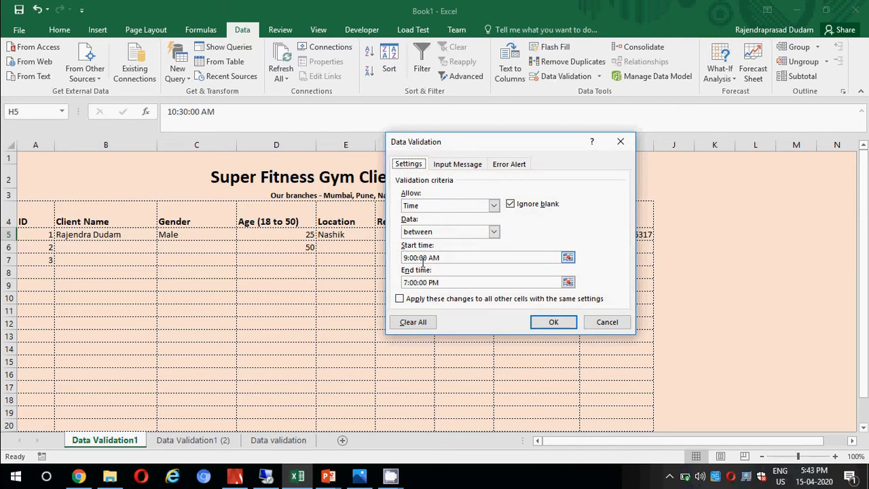
pyautogui.click(608, 324)
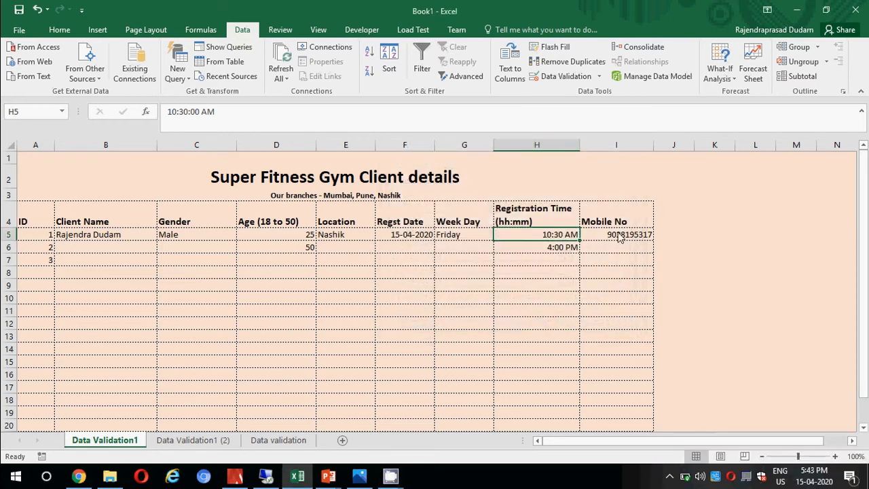
# Review the data validation of Mobile No cell I5, including the allowed type, comparison and length, and accept the existing settings
pyautogui.click(619, 237)
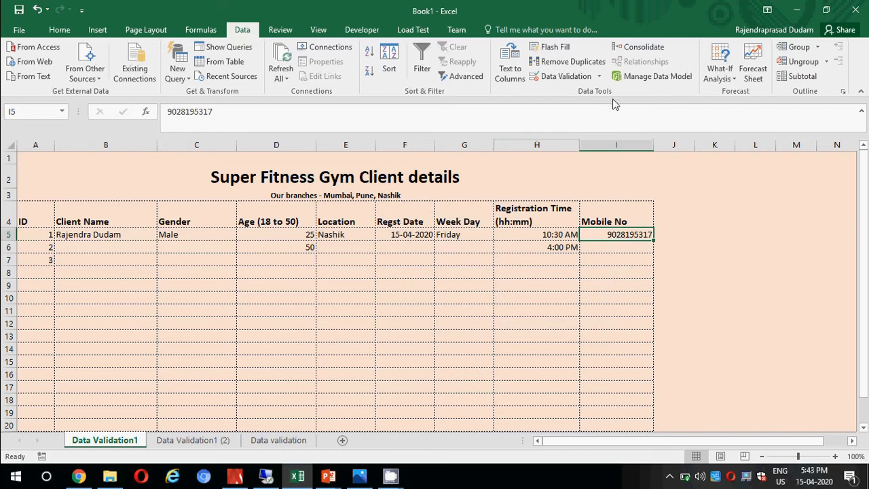
pyautogui.click(588, 78)
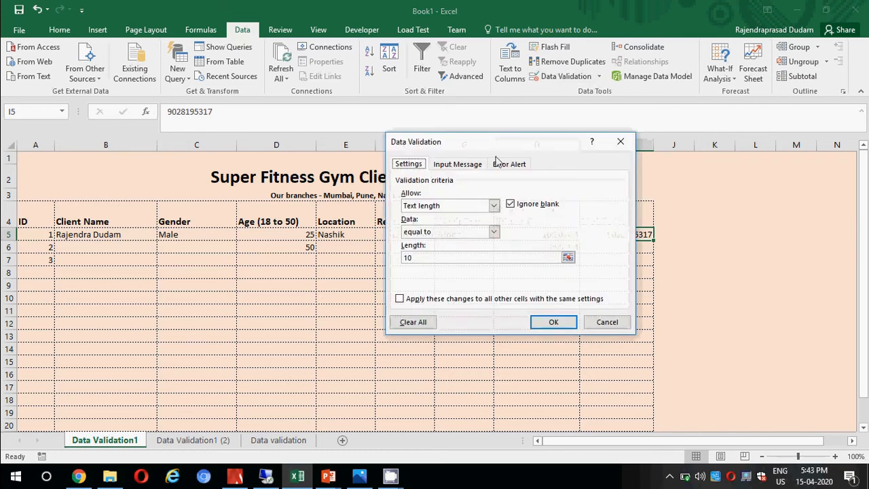
pyautogui.click(493, 205)
pyautogui.click(493, 205)
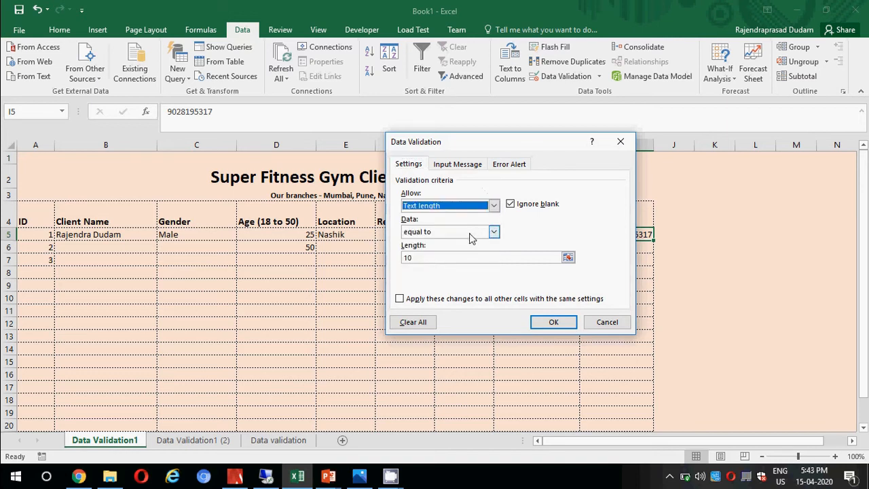
pyautogui.click(553, 323)
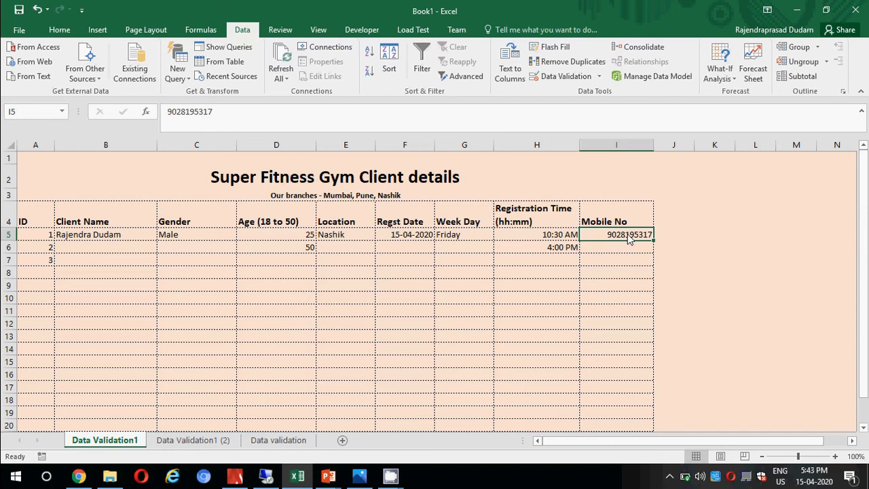
# Switch to the PowerPoint slide show and go back from the Data Validation options slide to the title slide
pyautogui.hotkey('alt', 'Tab')
pyautogui.press('Tab')
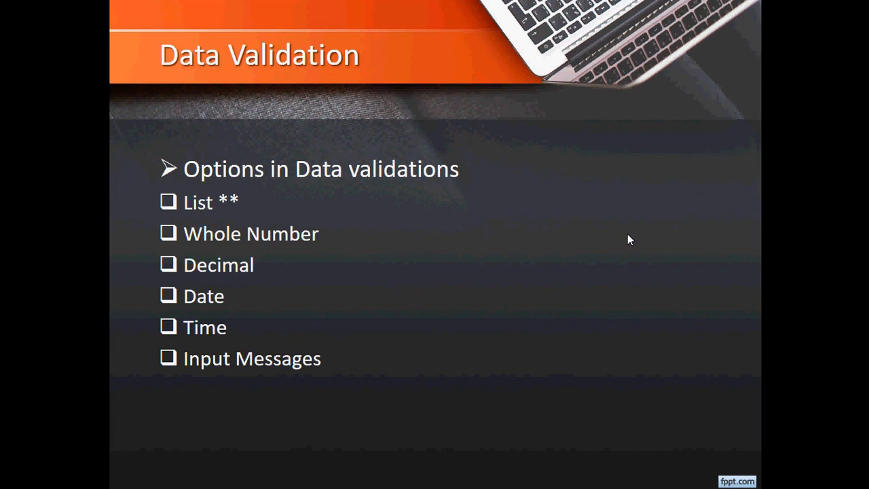
pyautogui.press('Left')
pyautogui.press('Left')
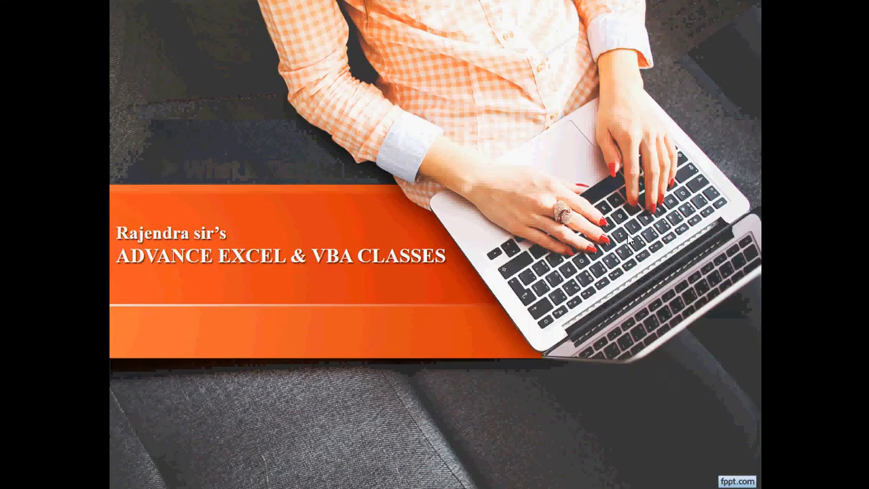